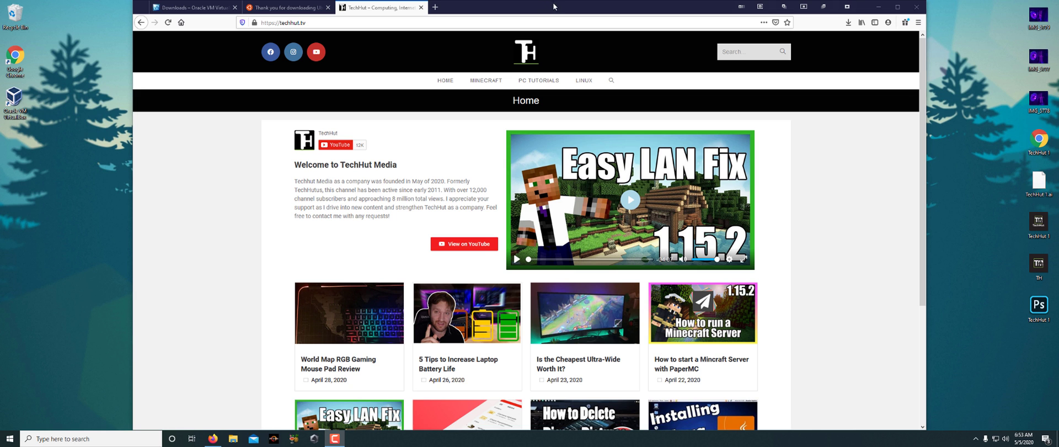
Snap the browser to the right half of the desktop and move the TechHut tab into its own window filling the left half
drag(554, 7, 1058, 167)
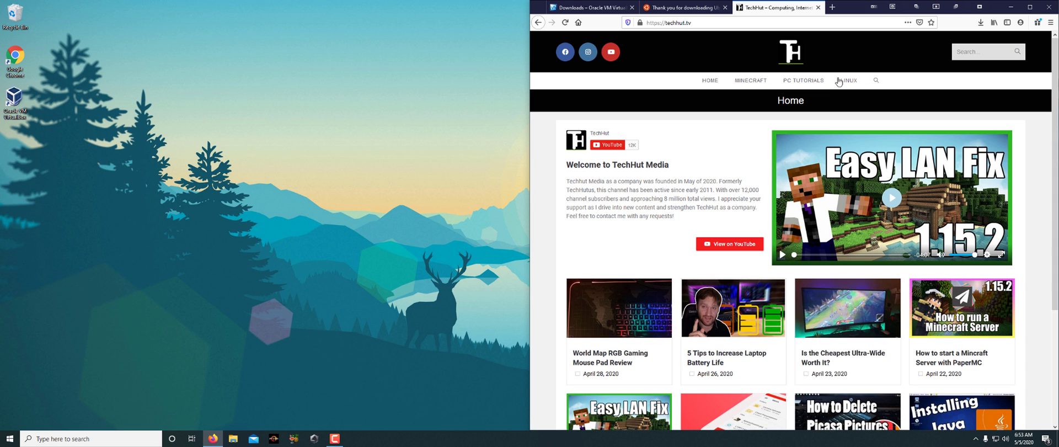
right_click(782, 9)
click(756, 118)
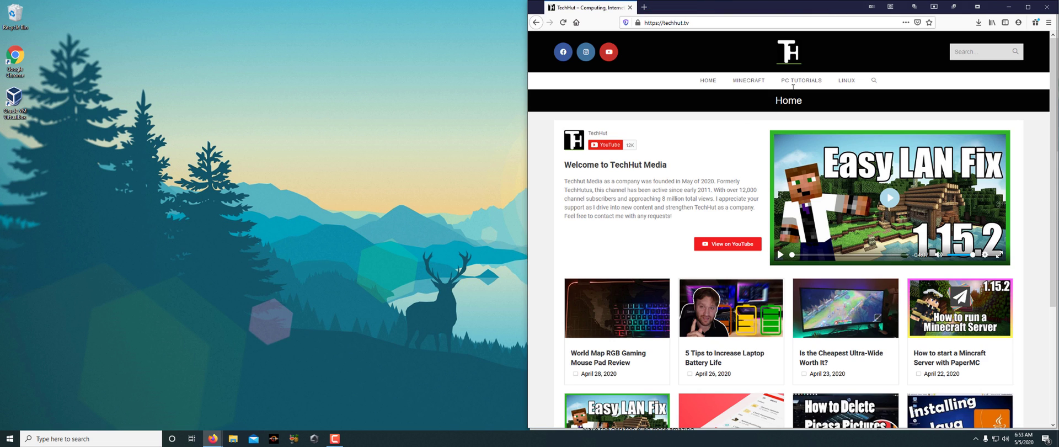
drag(782, 7, 3, 121)
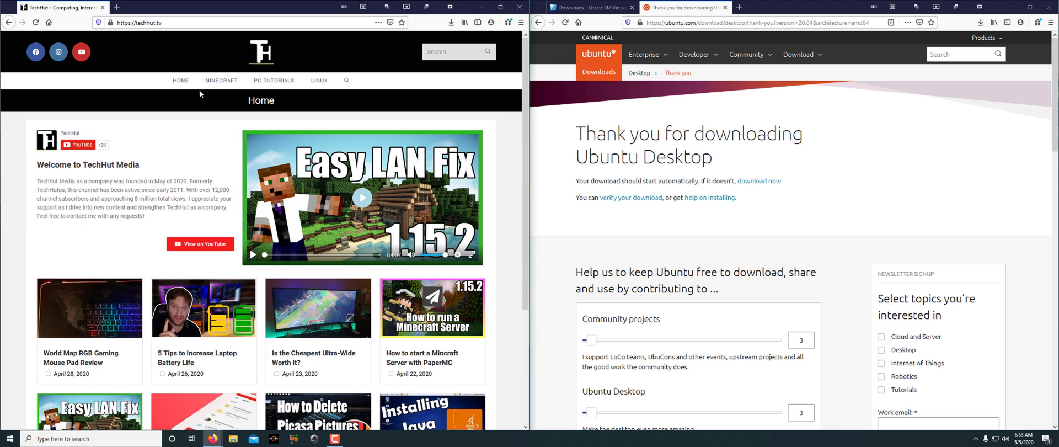
Snap the TechHut window to the top-left and bottom-left quarters of the desktop, and return it to the left half
drag(55, 7, 1, 2)
drag(141, 8, 1, 436)
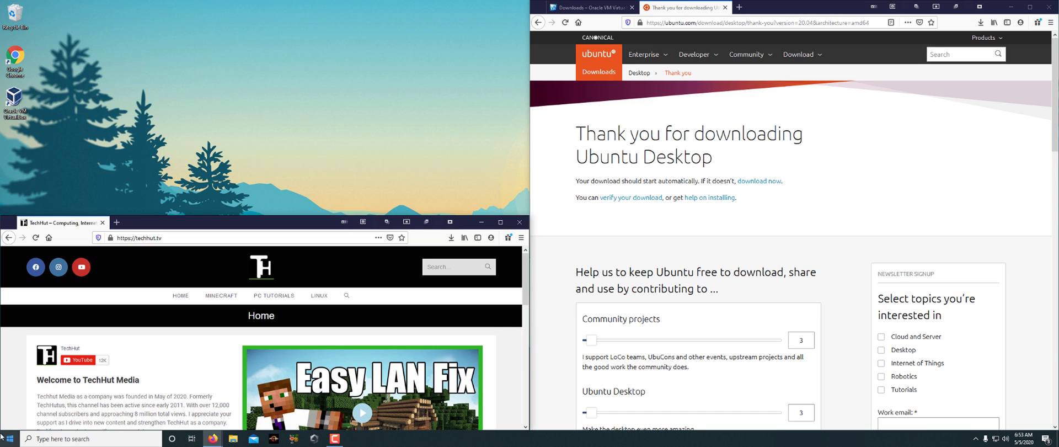
scroll(312, 367, down, 6)
scroll(321, 363, up, 3)
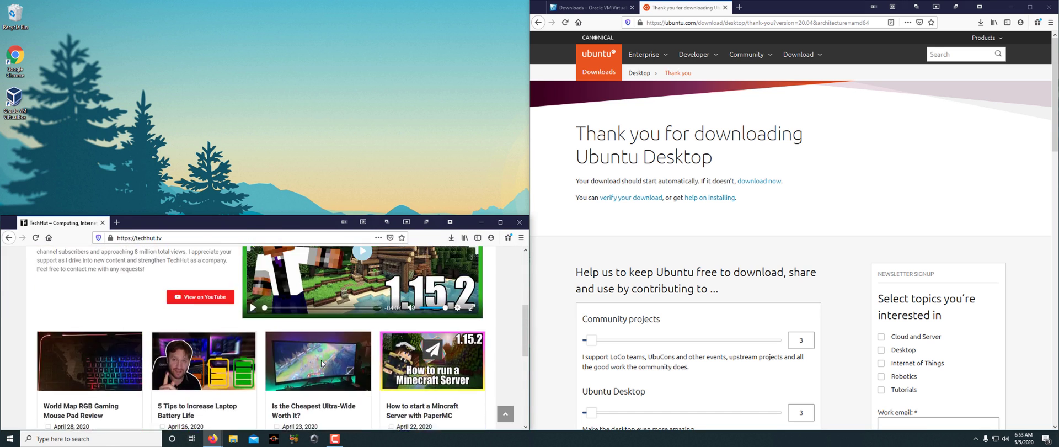
scroll(322, 360, up, 5)
drag(301, 222, 3, 81)
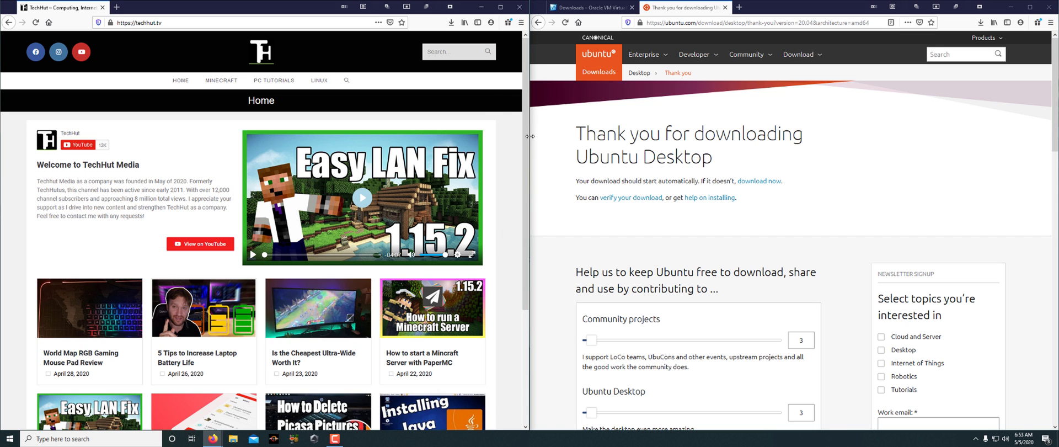
Resize the TechHut and Ubuntu windows so that they meet slightly right of the desktop's centre
drag(529, 136, 298, 135)
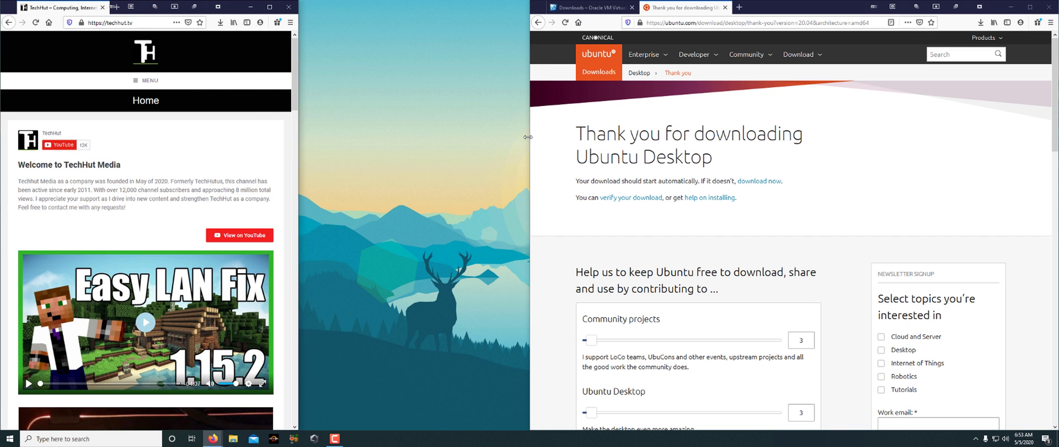
drag(528, 137, 537, 167)
drag(299, 184, 512, 185)
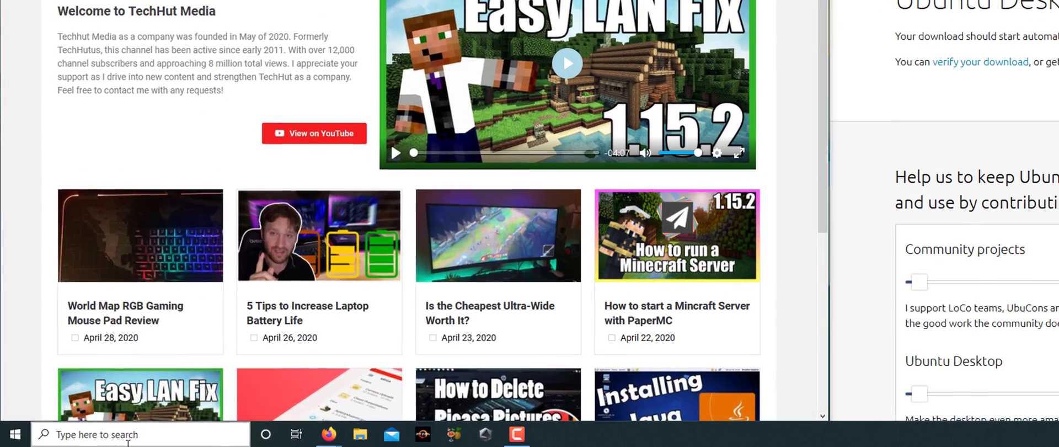
Open DisplayFusion Settings from the recently added programs and show its Functions page
click(158, 434)
click(12, 435)
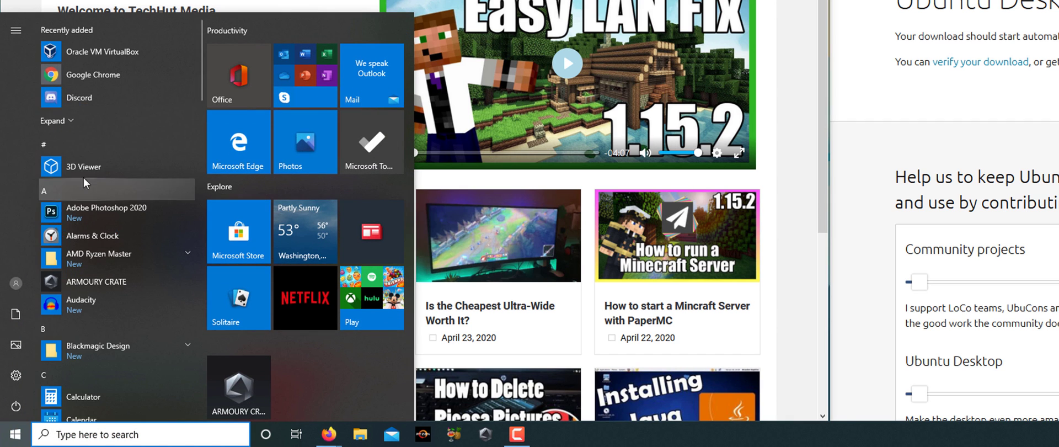
click(58, 120)
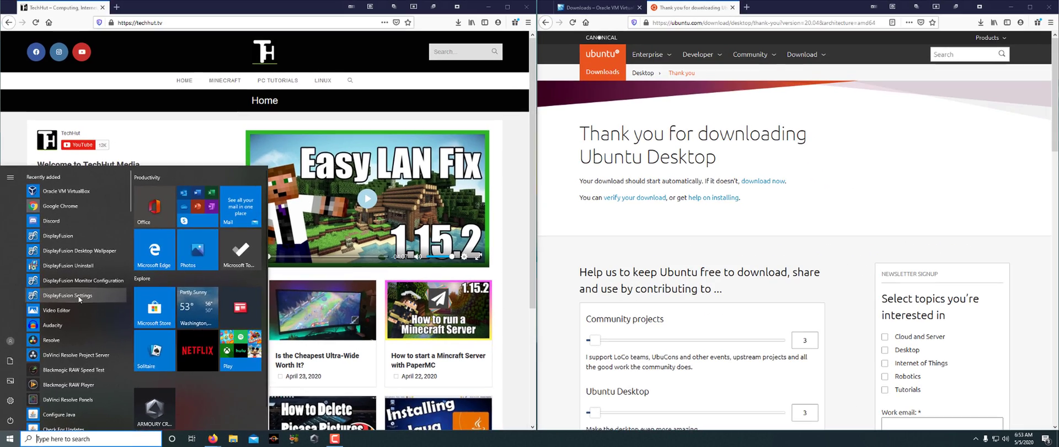
key(Escape)
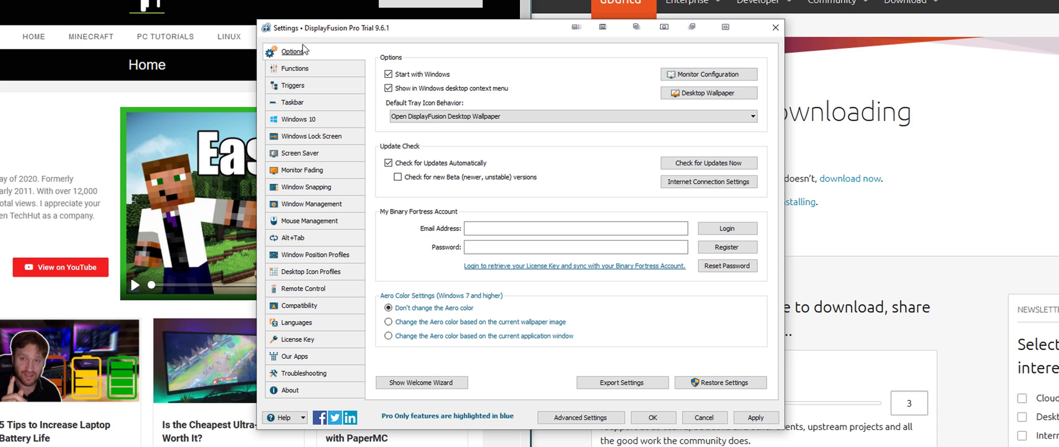
click(307, 70)
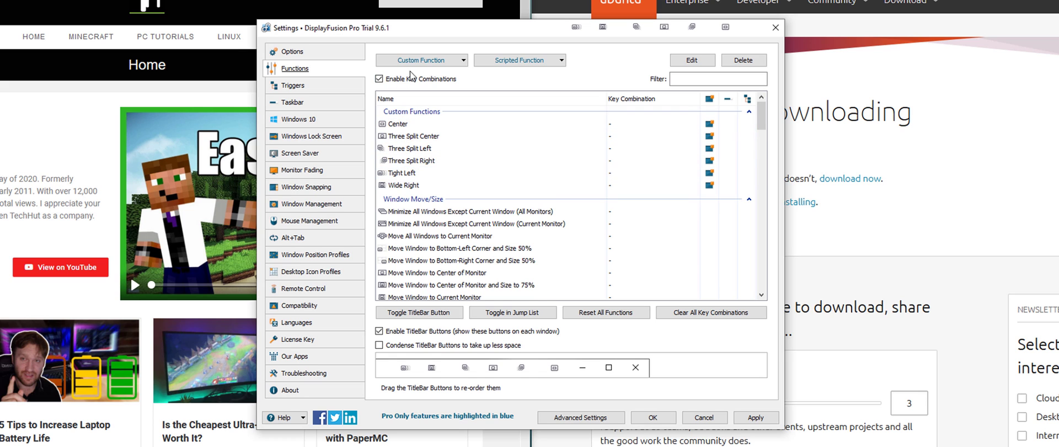
Add a custom function named Top Corner
click(425, 63)
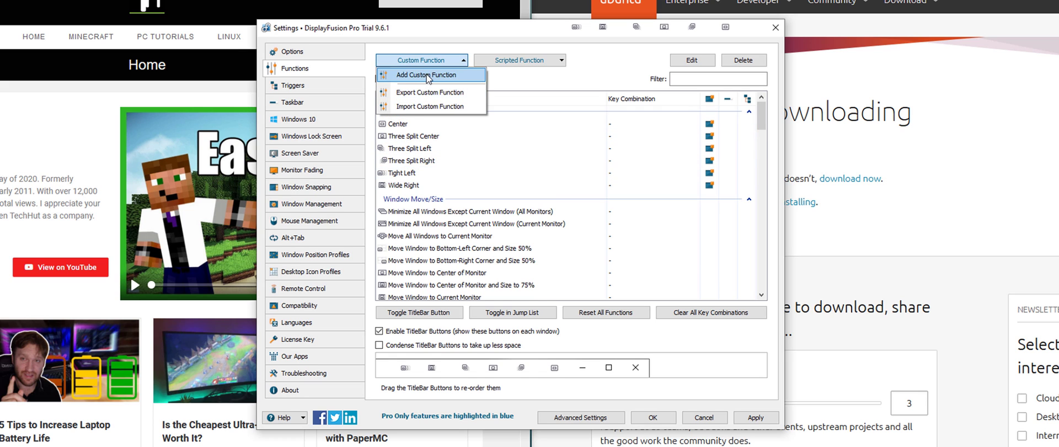
click(427, 76)
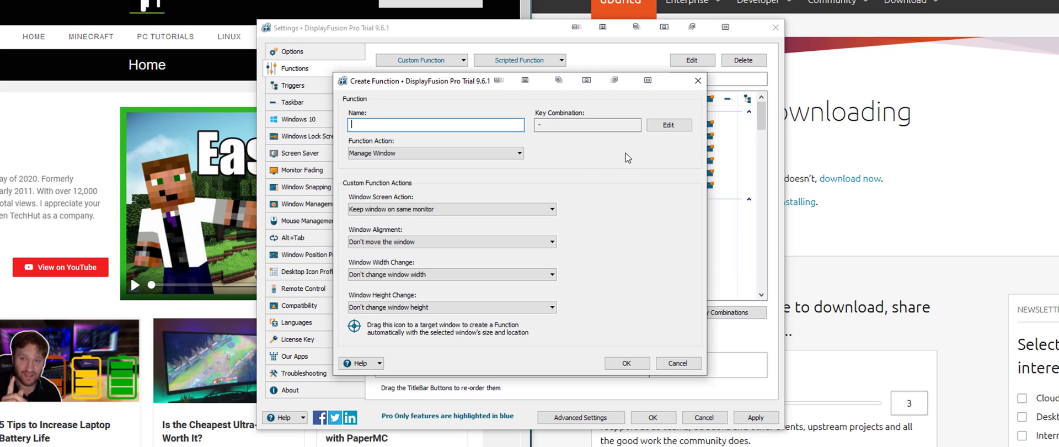
text(Top Corner)
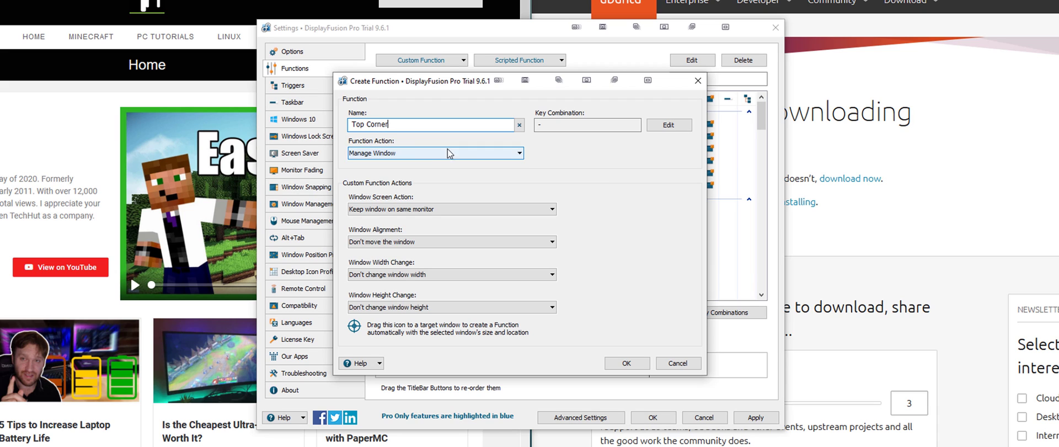
Set the new function to manage a window, keep it on the same monitor, and move it to the monitor's top-left corner
click(407, 154)
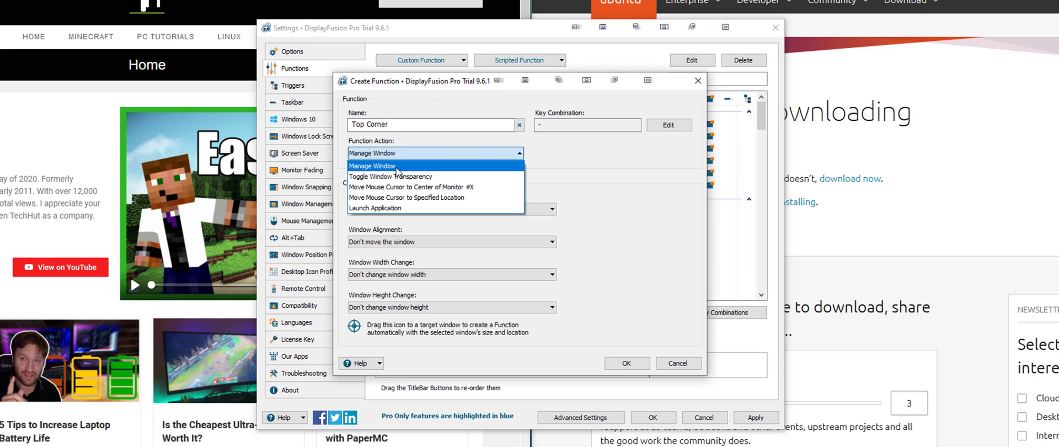
click(395, 167)
click(394, 210)
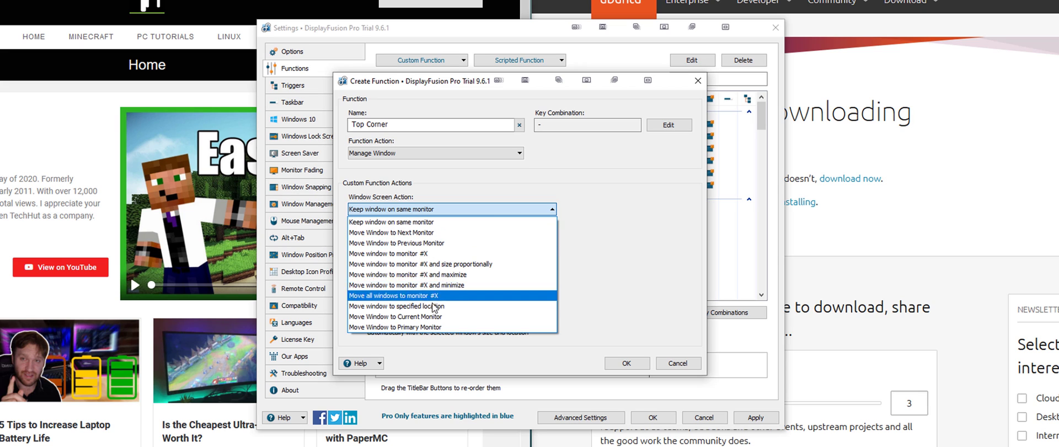
click(436, 224)
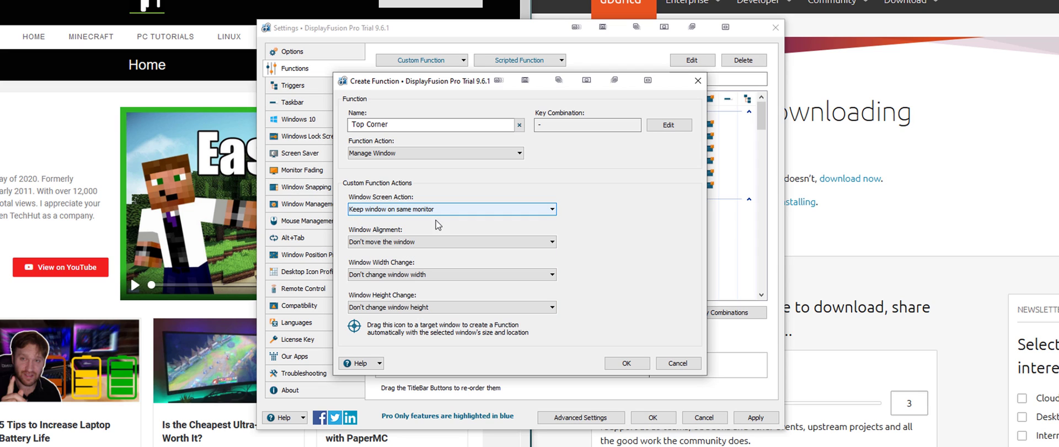
click(411, 243)
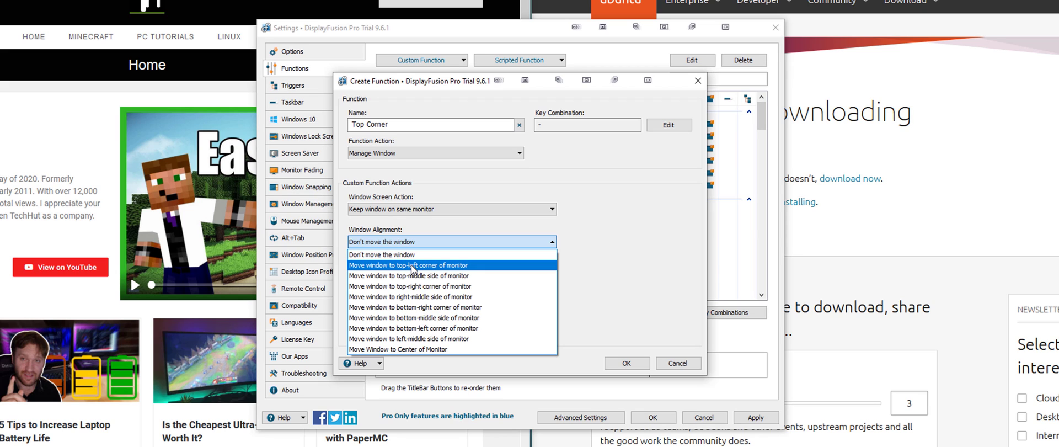
click(412, 267)
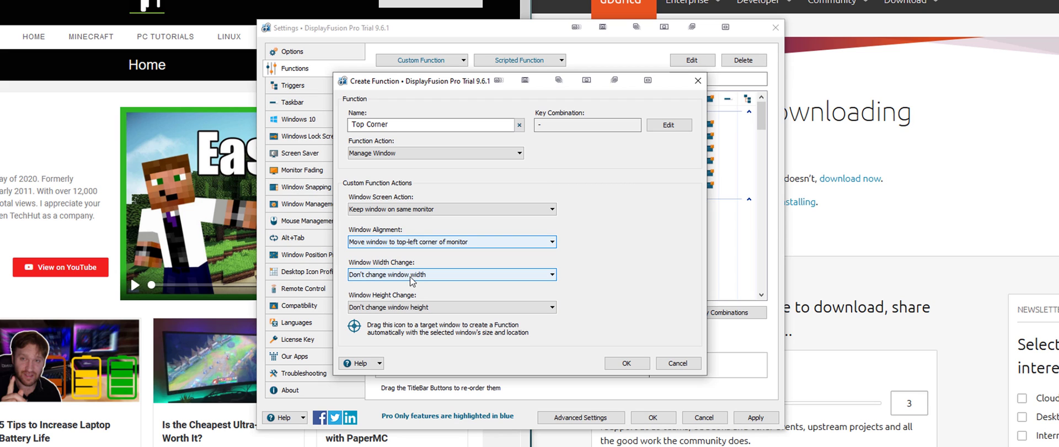
Set the function's window width to 30 percent and height to 50 percent, and discard the new function
click(407, 276)
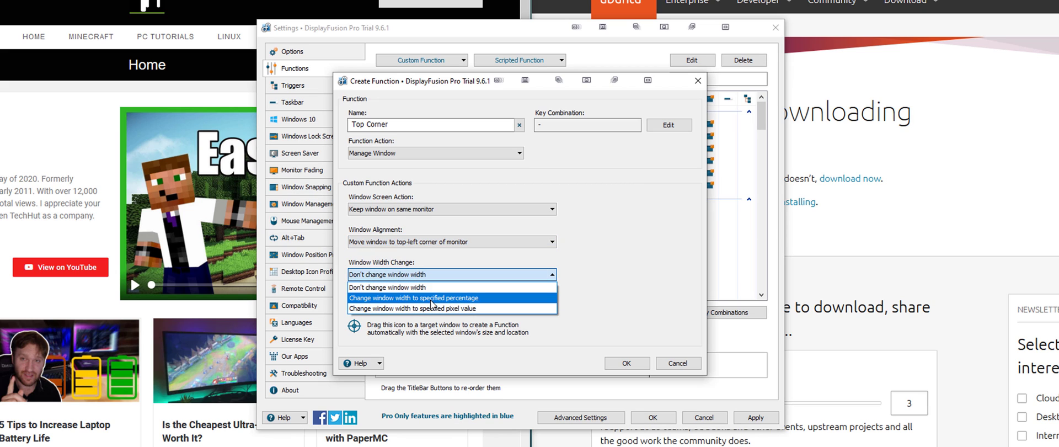
click(435, 298)
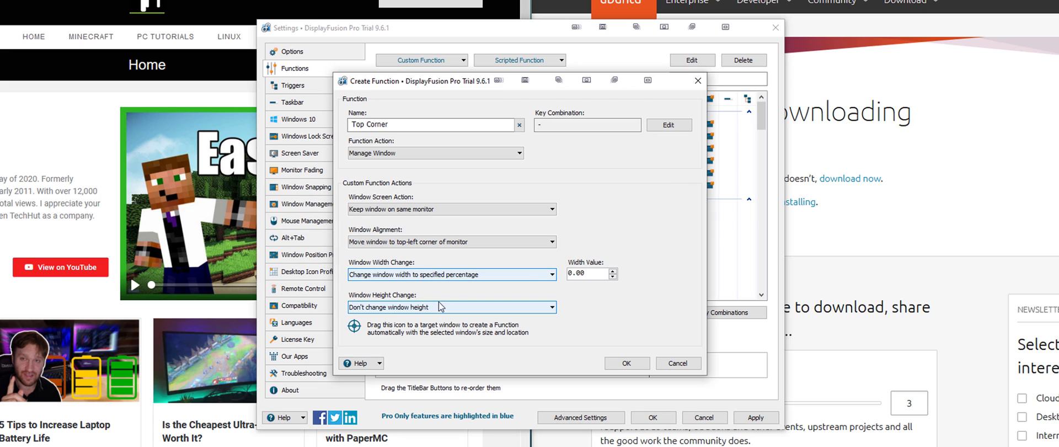
key(Tab)
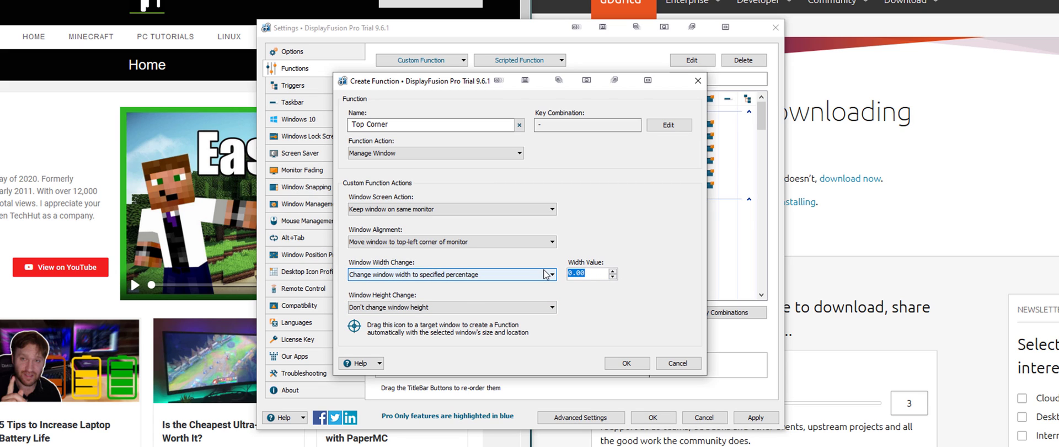
text(30)
click(475, 308)
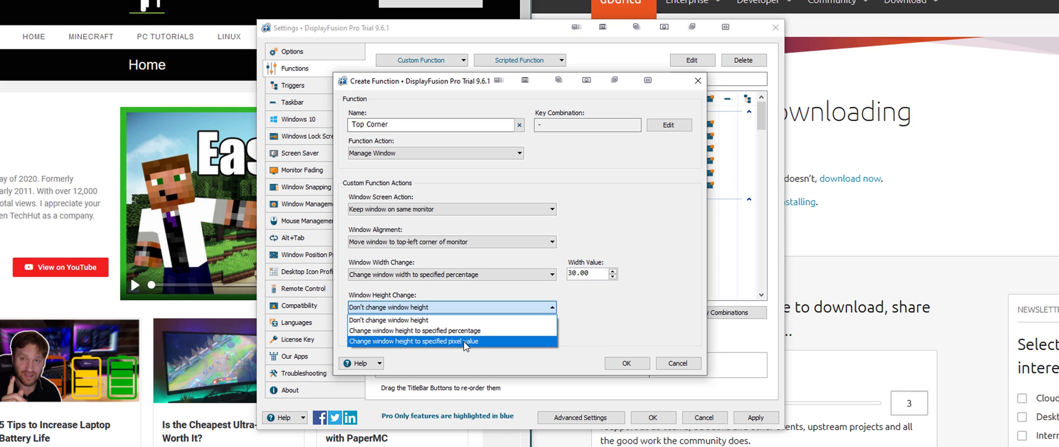
click(415, 330)
key(Tab)
text(50)
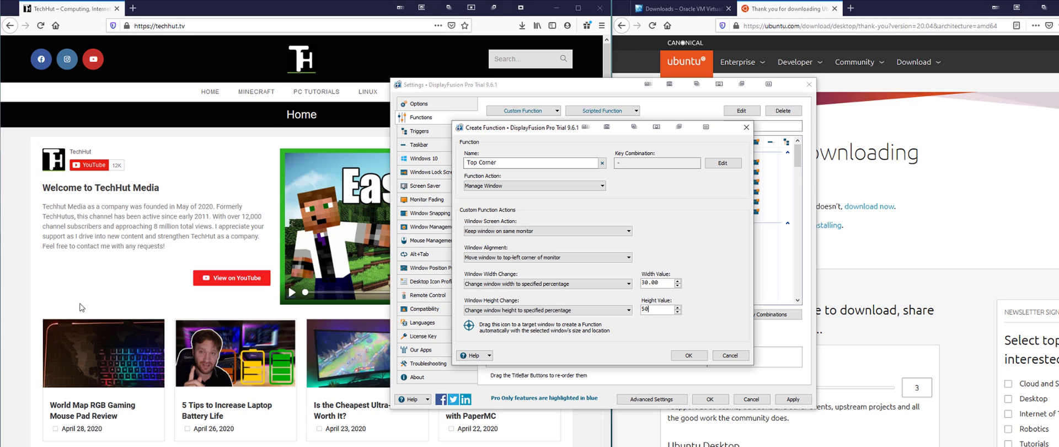
click(729, 355)
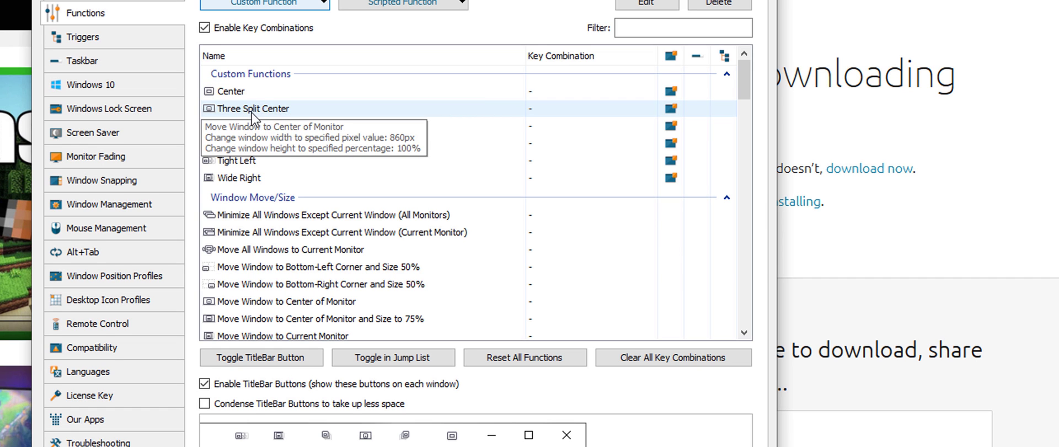
Examine the alignment and size settings of the Three Split Center and Three Split Left functions, and close the DisplayFusion settings
click(281, 111)
double_click(283, 110)
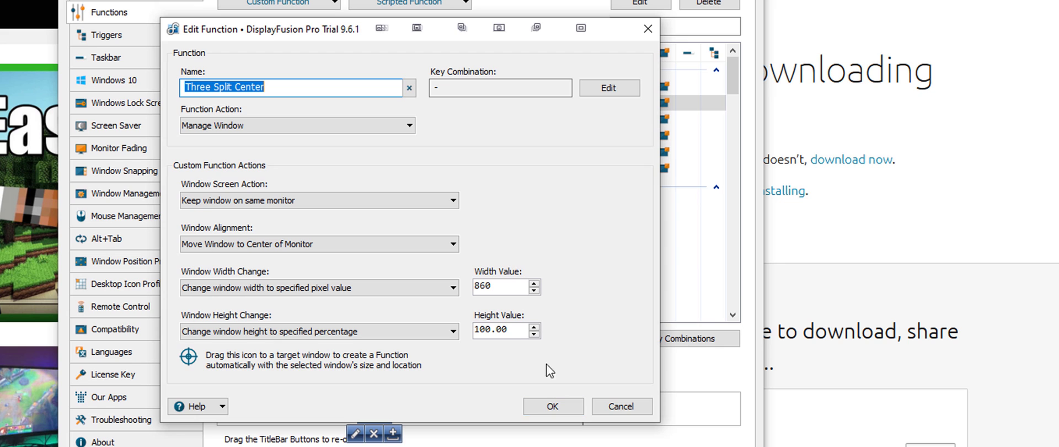
click(553, 406)
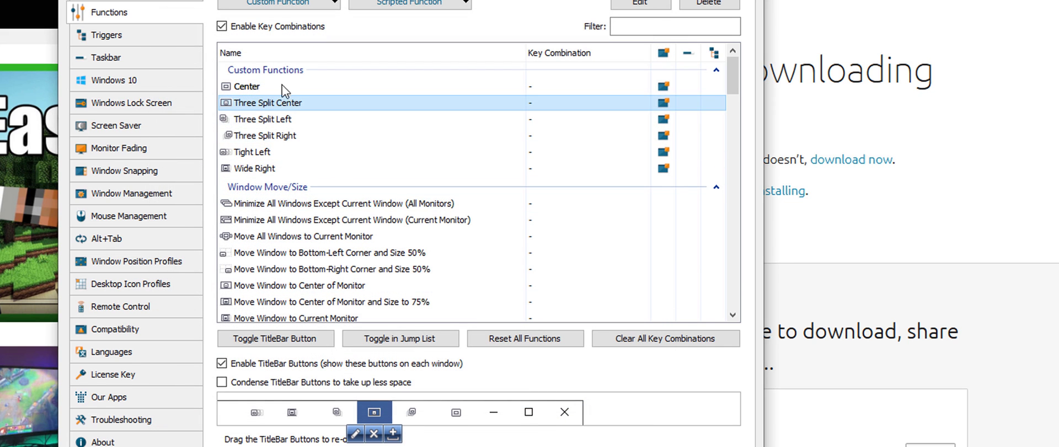
double_click(301, 120)
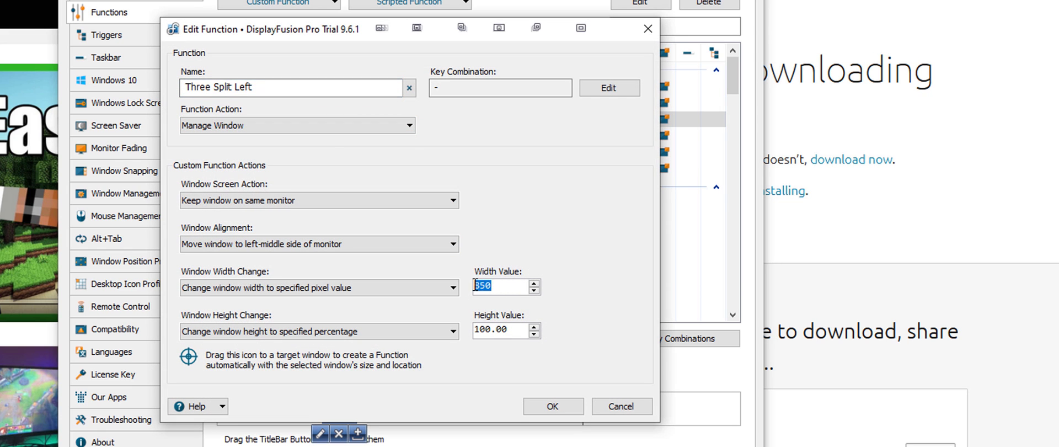
click(507, 290)
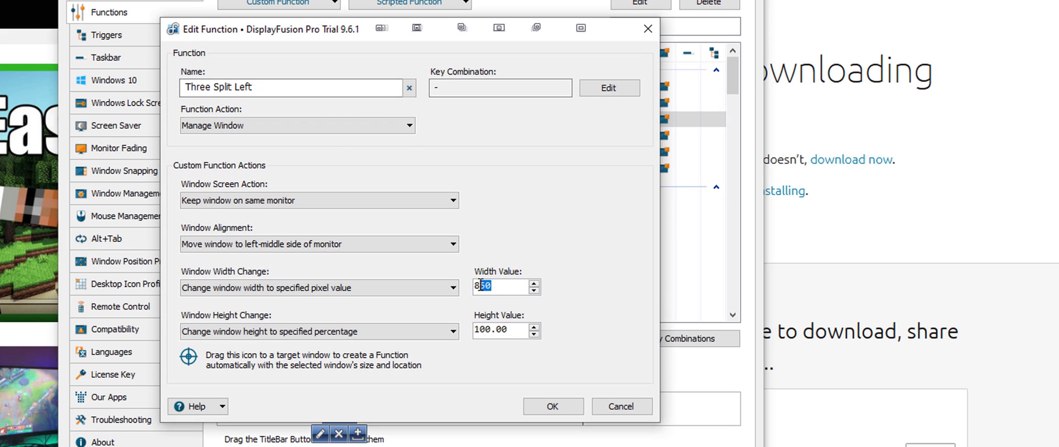
click(621, 406)
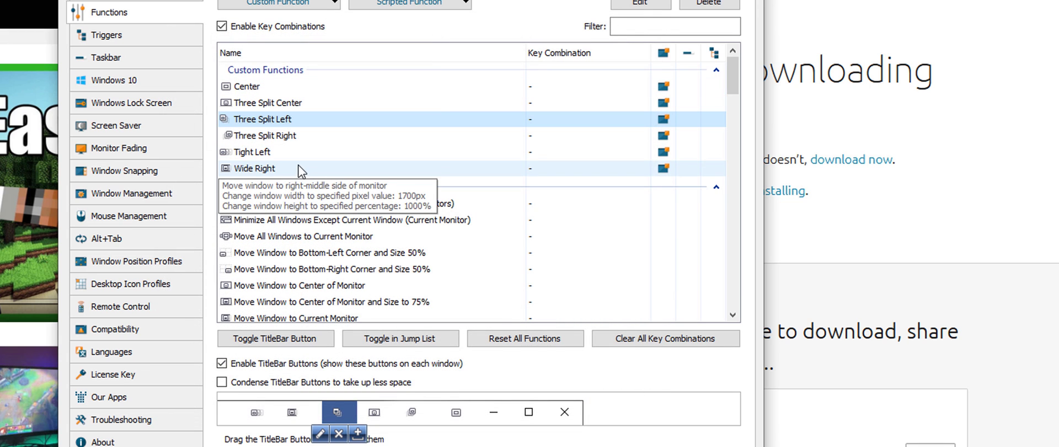
click(282, 89)
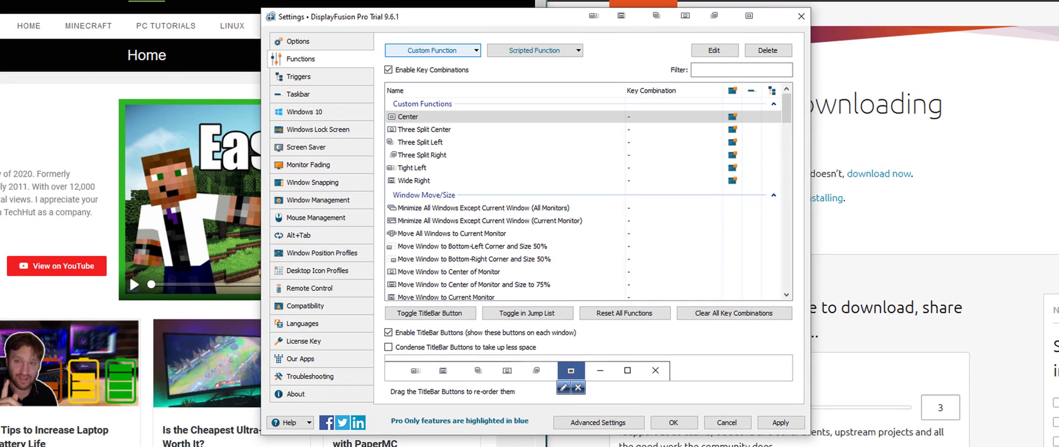
click(802, 16)
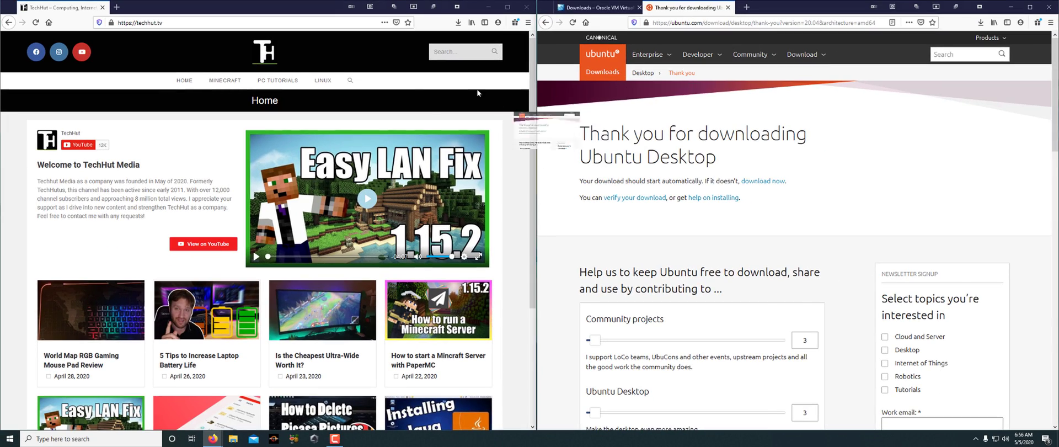
Detach the Ubuntu tab into its own window, and place it in the left third and the TechHut window in the centre third
drag(687, 7, 511, 31)
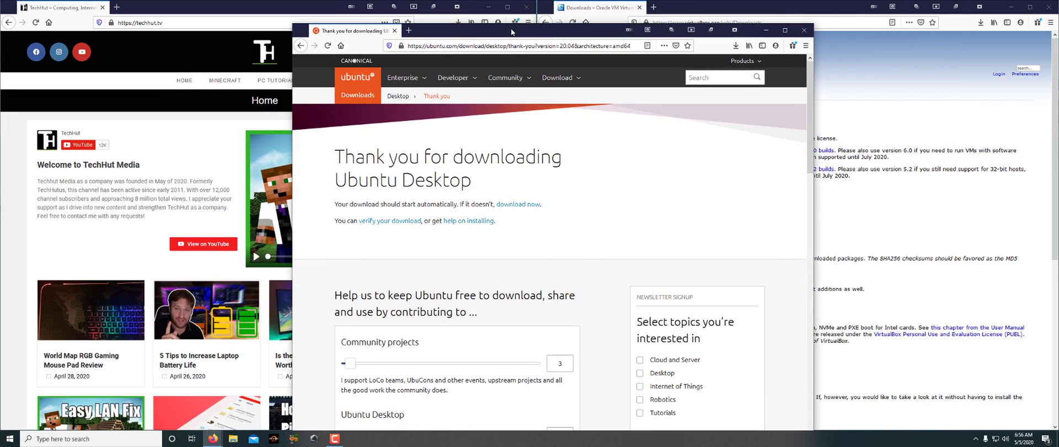
click(672, 31)
click(413, 8)
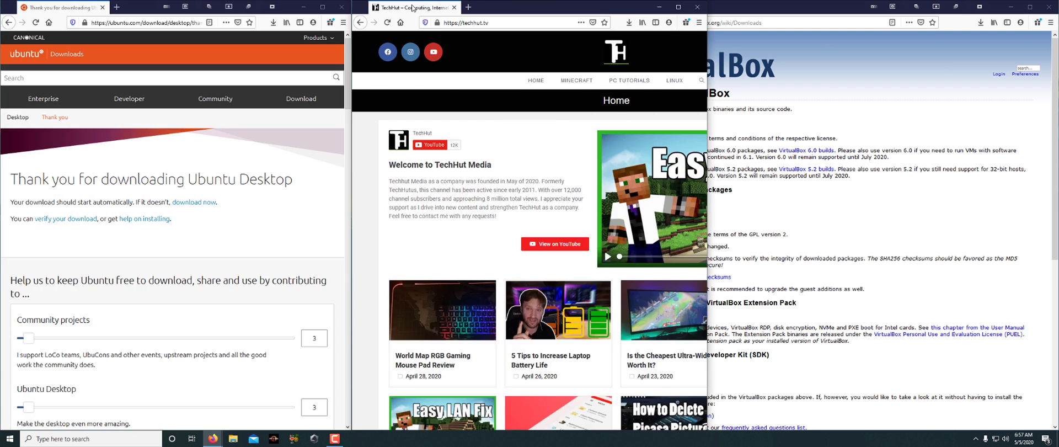
Place the VirtualBox window in the right third of the desktop, and browse the VirtualBox and TechHut pages
click(959, 6)
scroll(883, 165, down, 10)
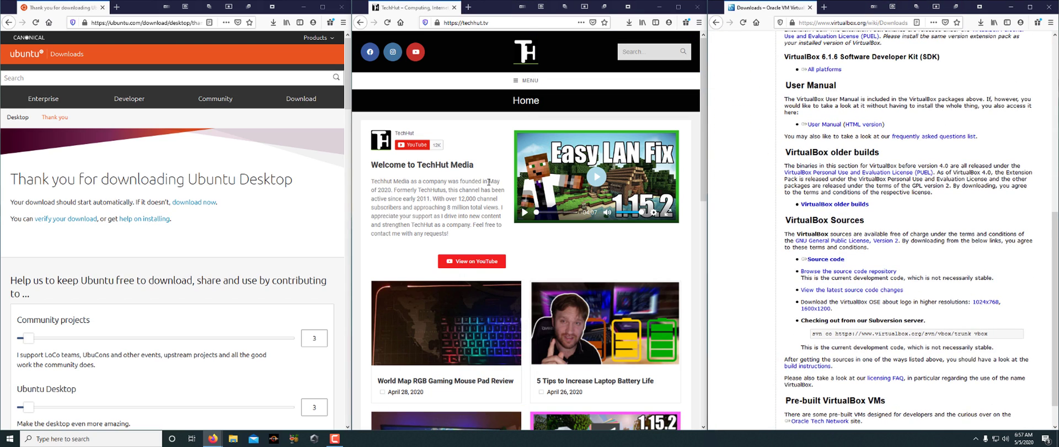
scroll(489, 181, down, 5)
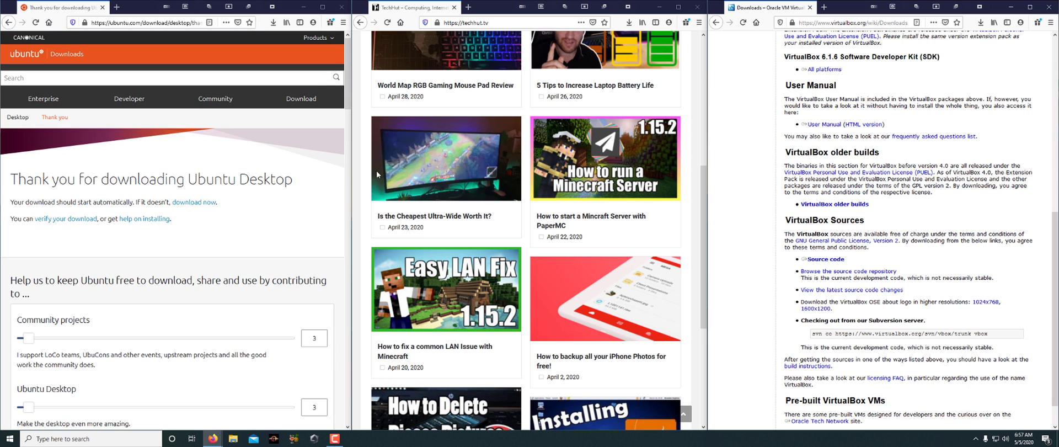
scroll(472, 166, up, 5)
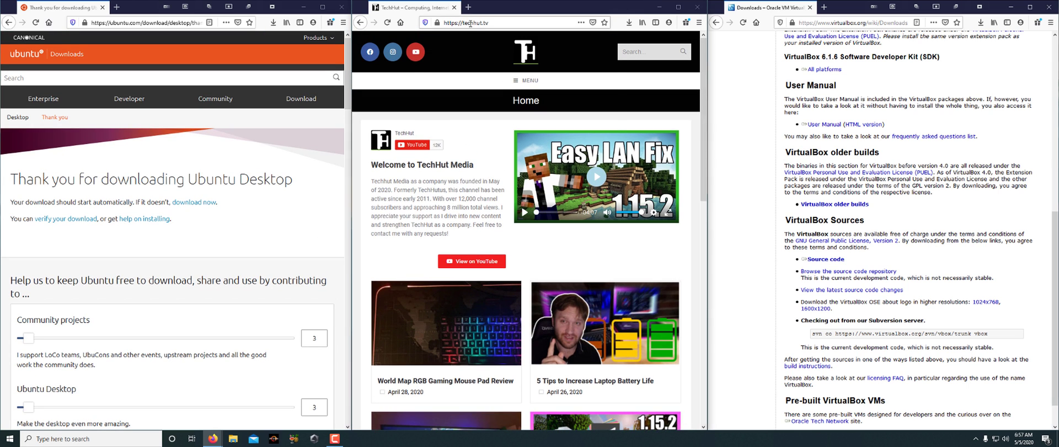
Load YouTube in the centre browser window in place of the TechHut site
click(471, 24)
text(youtube)
key(Return)
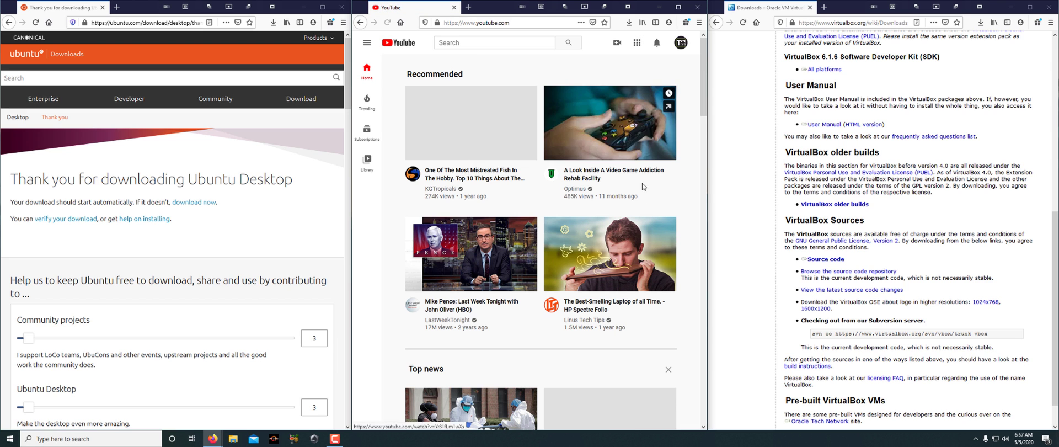
Close the Ubuntu window, and arrange YouTube in the left third with VirtualBox filling the remaining two thirds
click(341, 7)
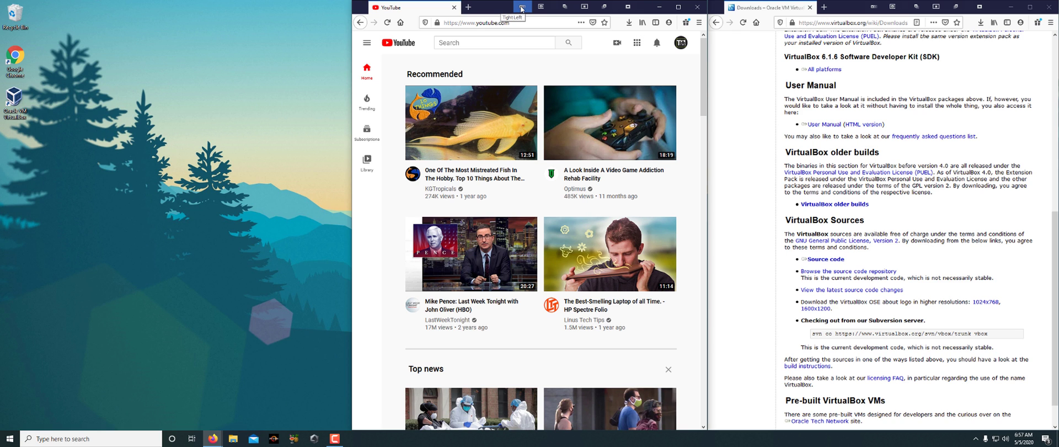
click(522, 9)
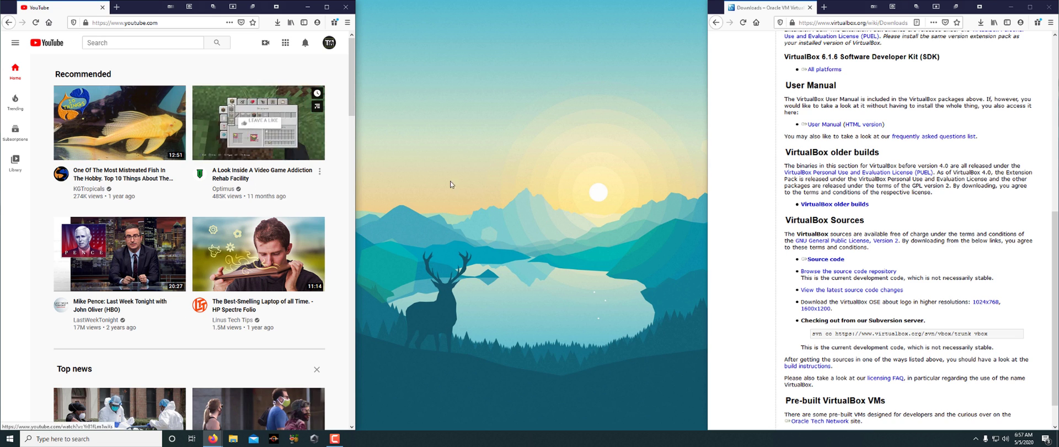
click(887, 9)
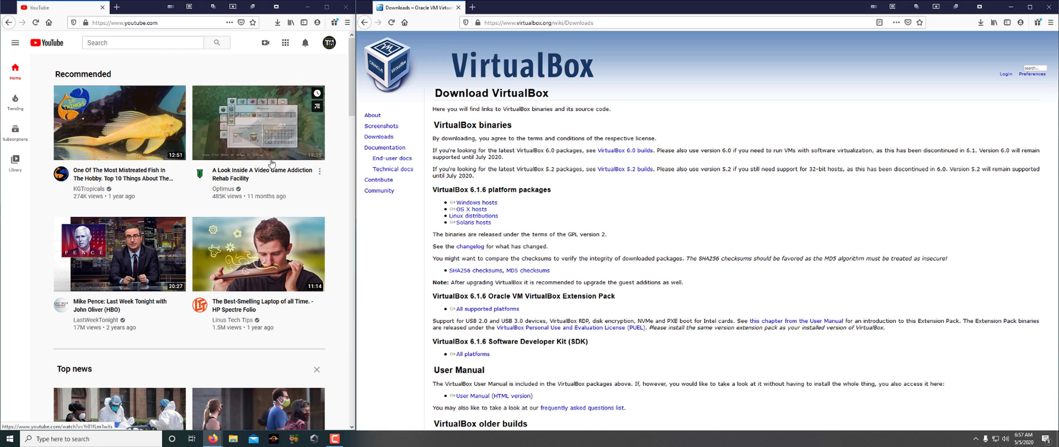
Close the YouTube and VirtualBox windows, and launch Steam
click(346, 7)
click(1049, 7)
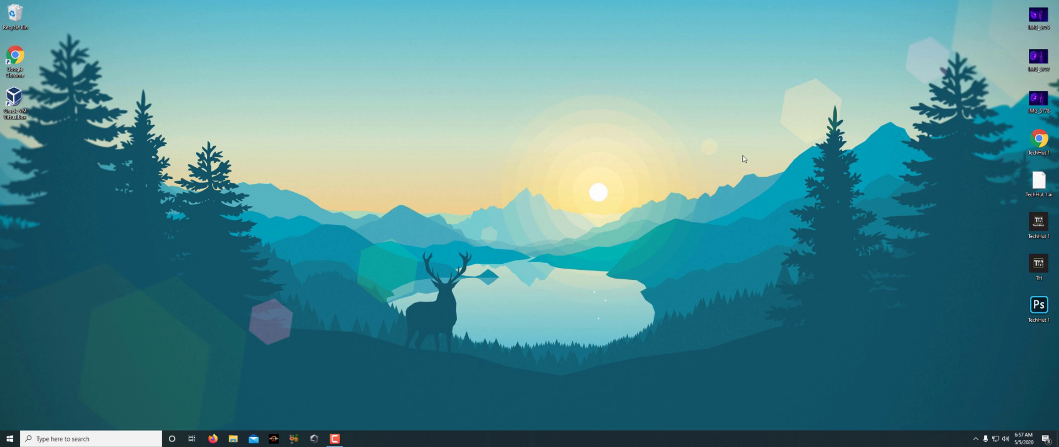
click(119, 441)
text(ste)
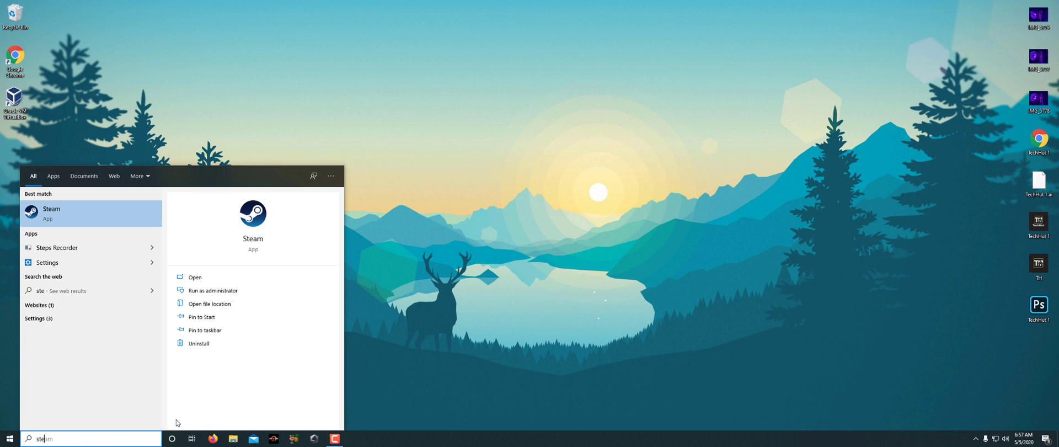
text(a)
key(Return)
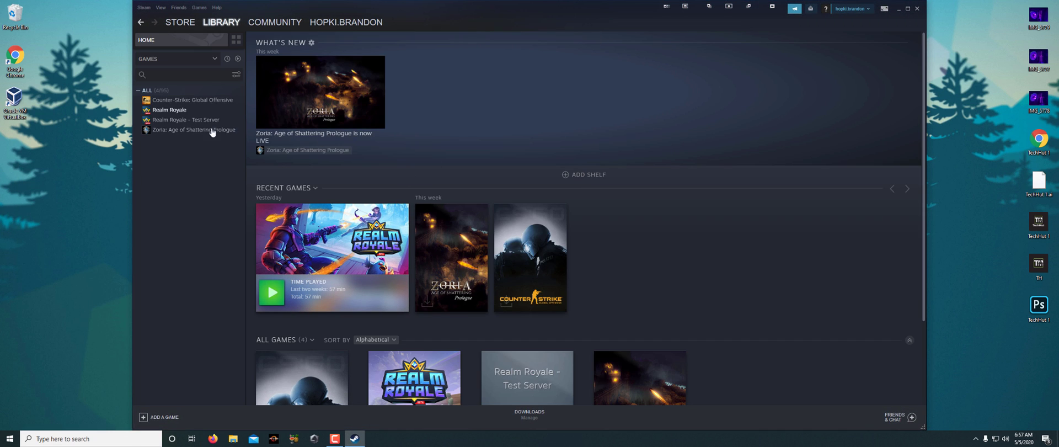
Open the install dialog for Counter-Strike: Global Offensive from the Steam library
click(200, 102)
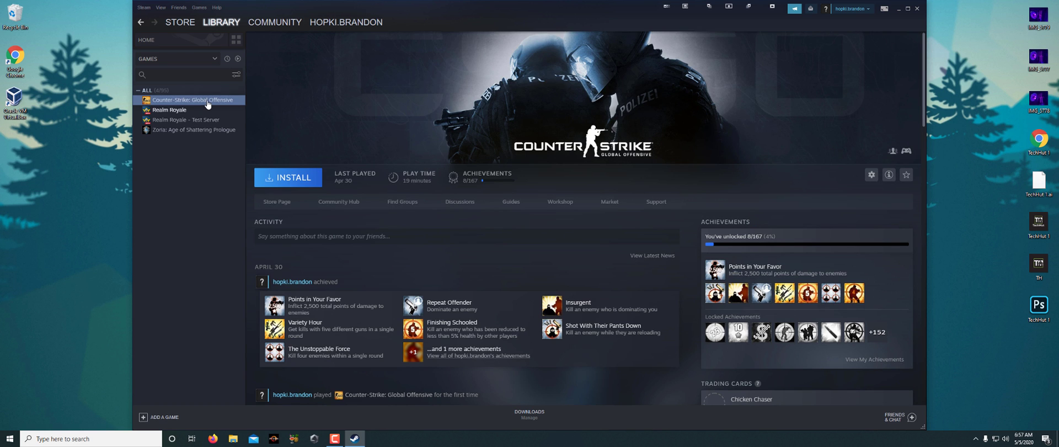
right_click(207, 105)
click(227, 111)
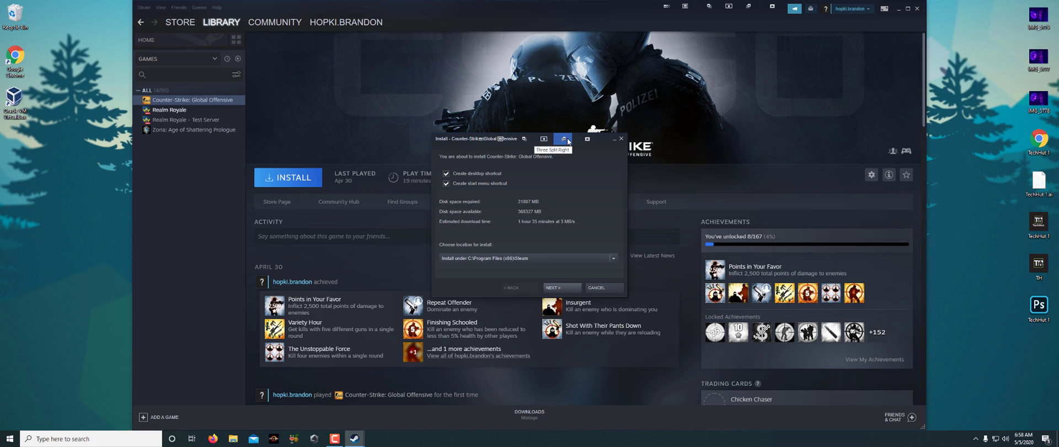
Move the Counter-Strike install dialog to the right, centre and left of the desktop with the three-split functions
click(545, 139)
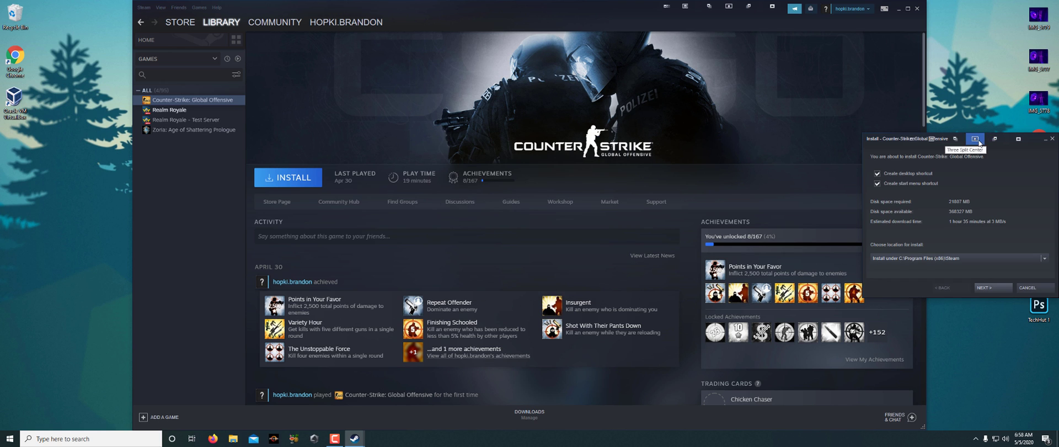
click(999, 143)
click(525, 141)
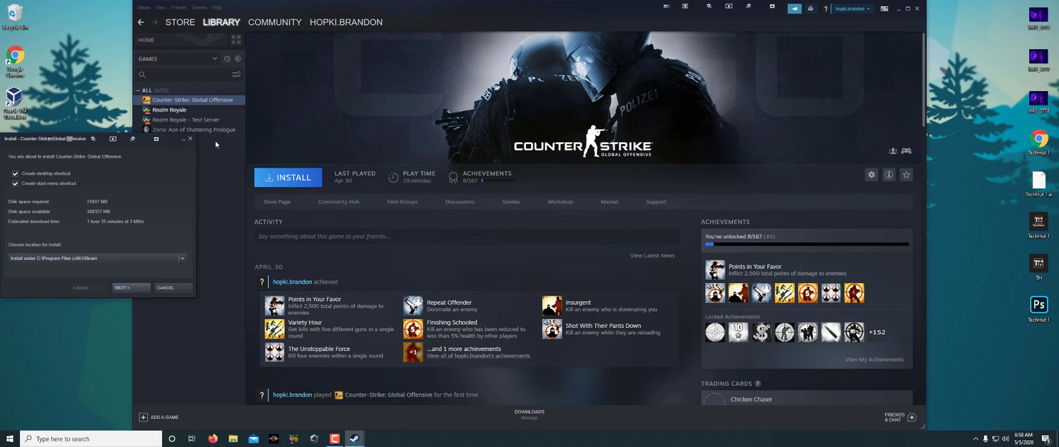